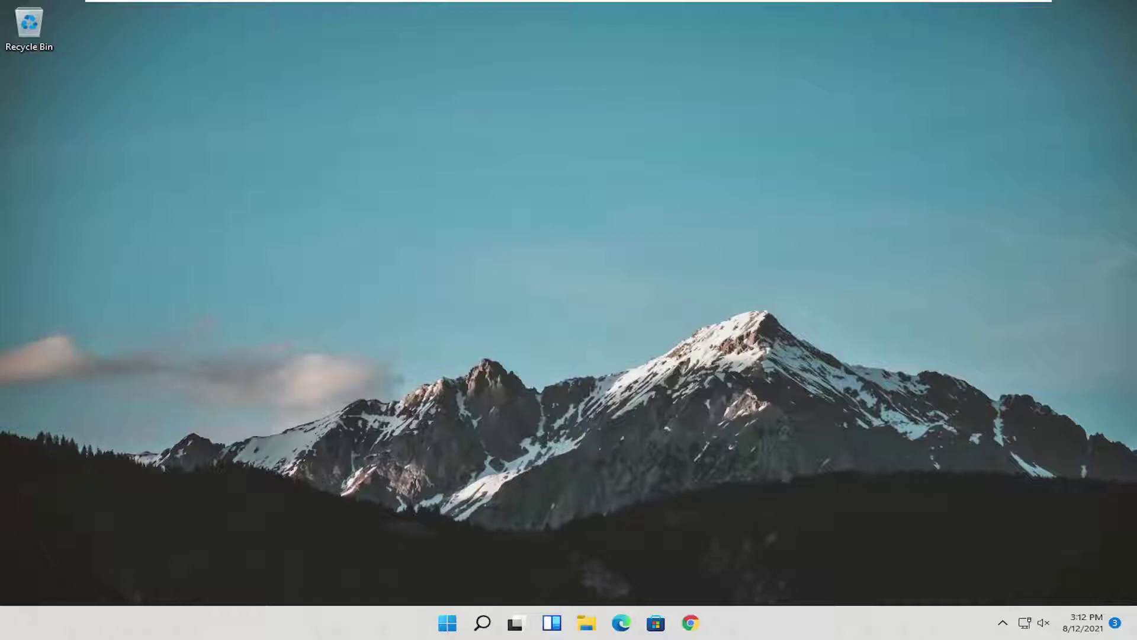
- Search for 'regedit' and run Registry Editor as administrator
left_click(483, 624)
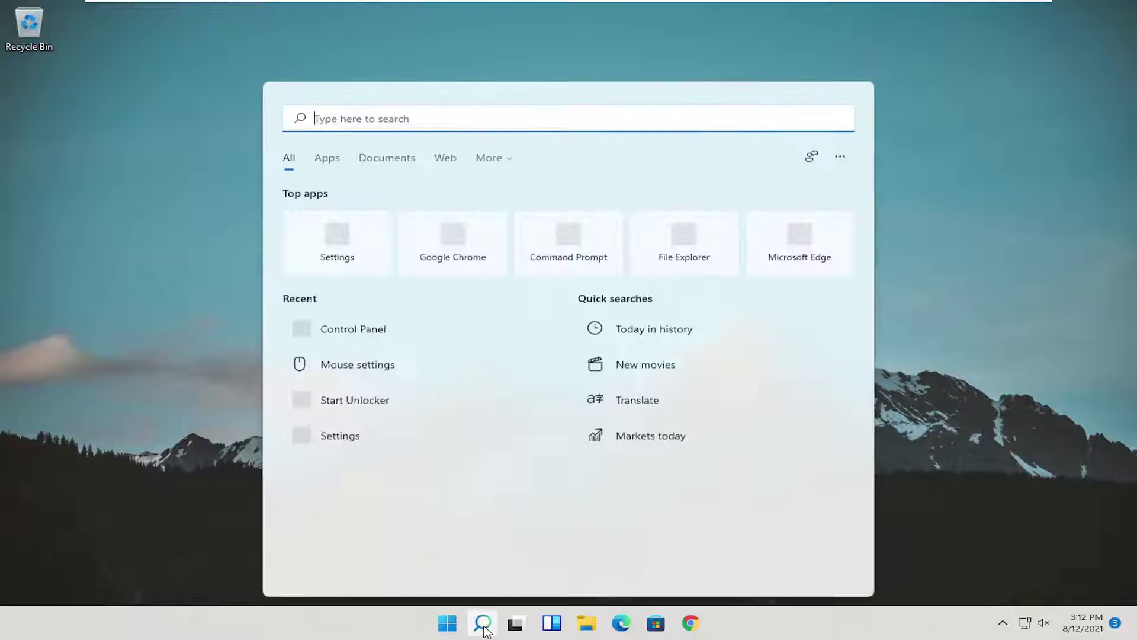
type("regedit")
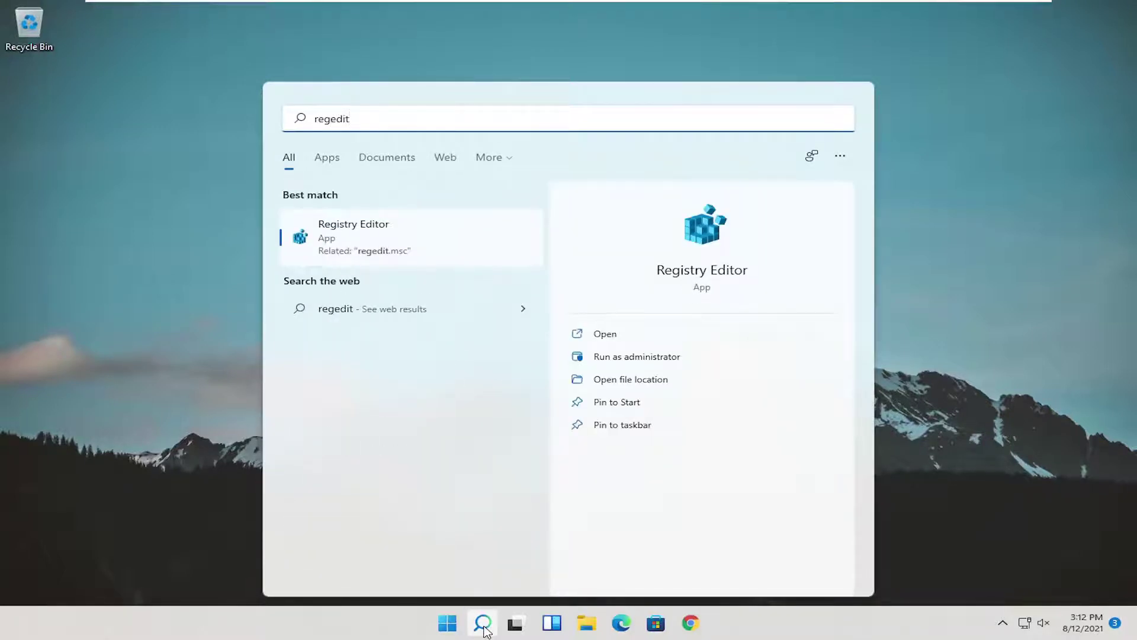
right_click(325, 233)
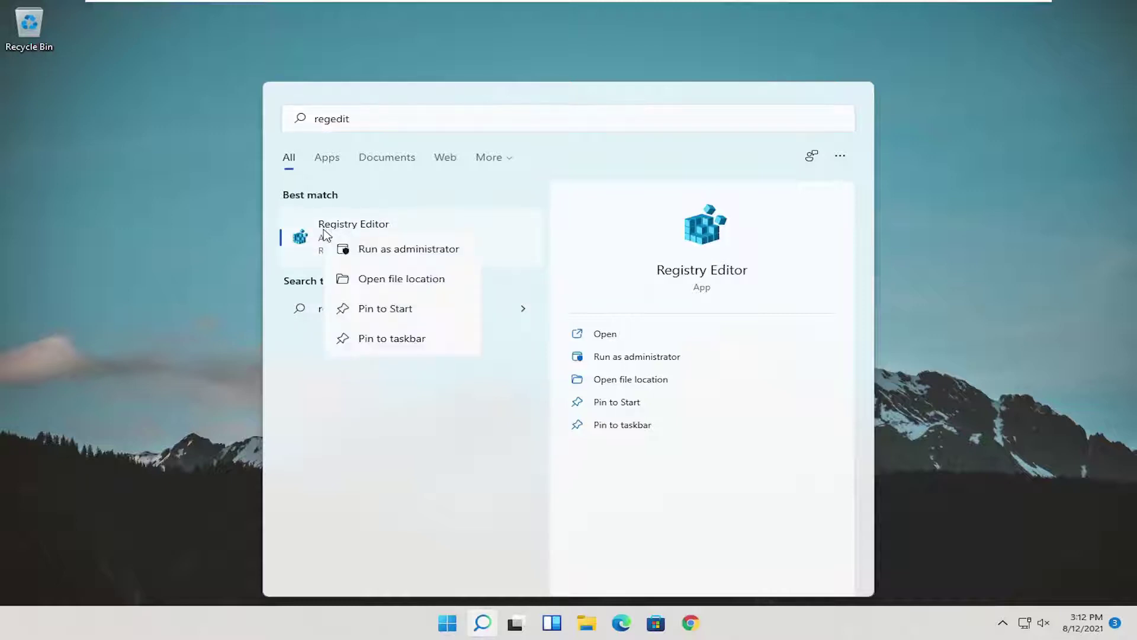
left_click(359, 250)
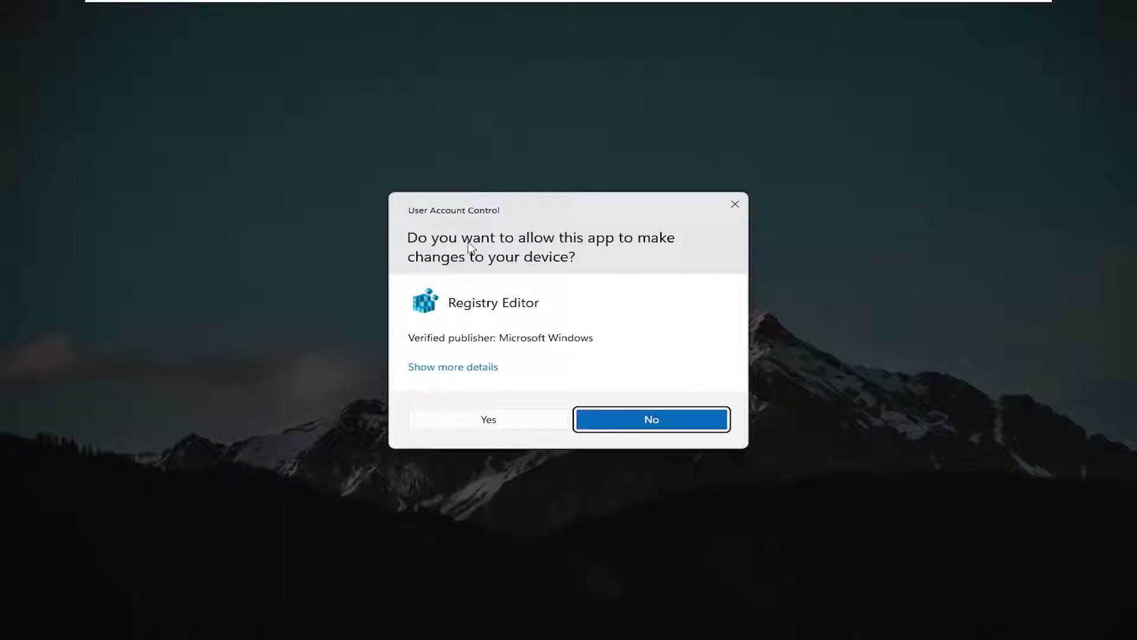
left_click(472, 420)
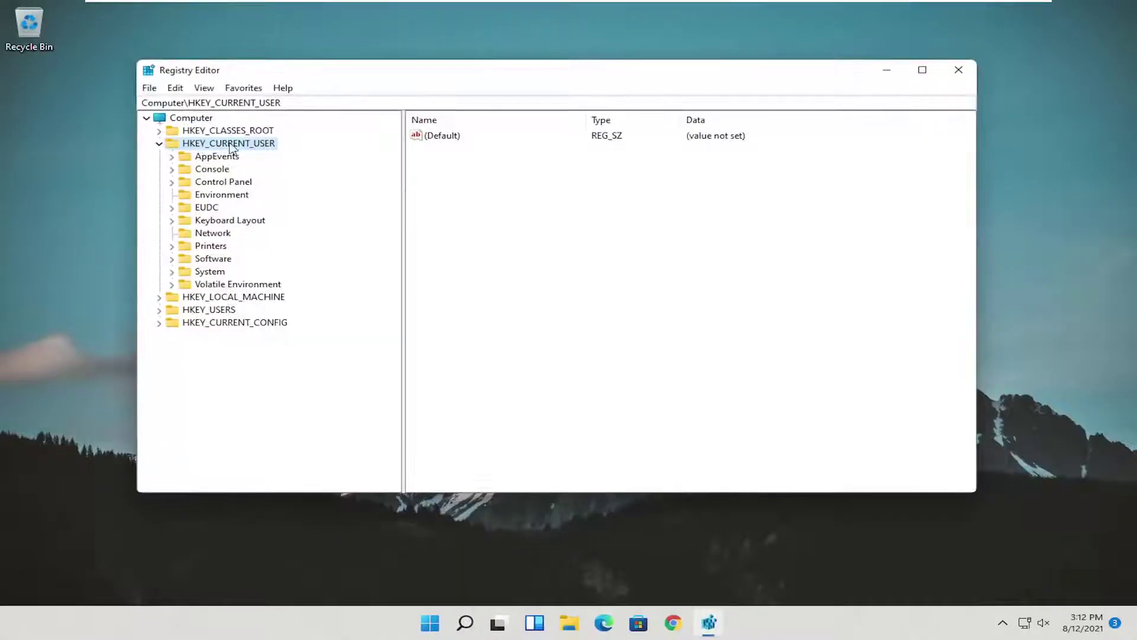
left_click(141, 147)
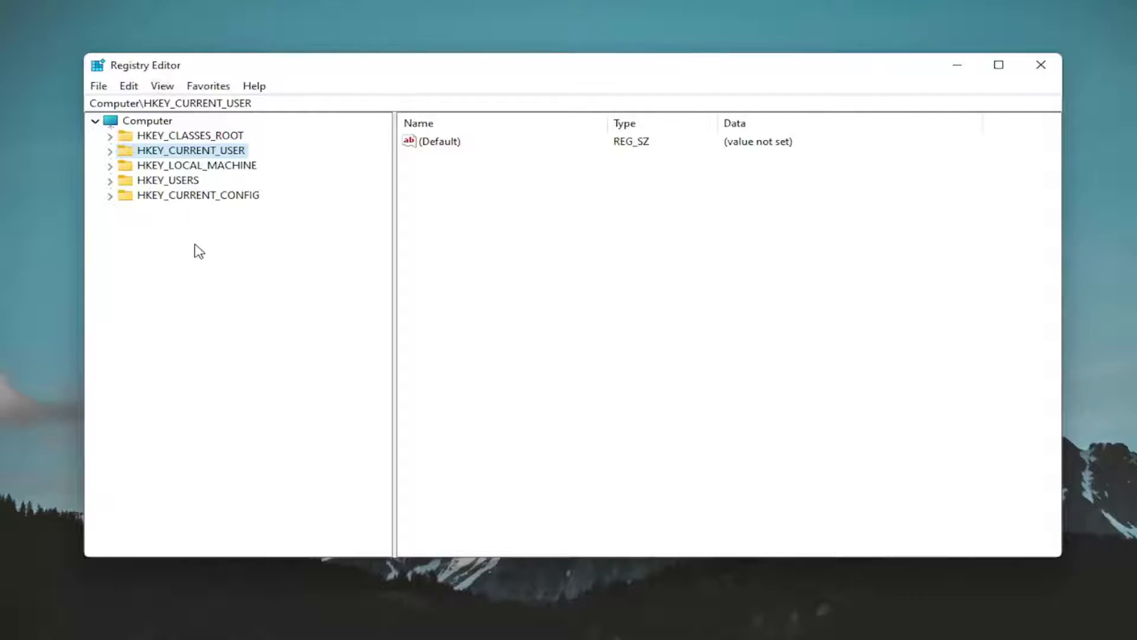
left_click(98, 86)
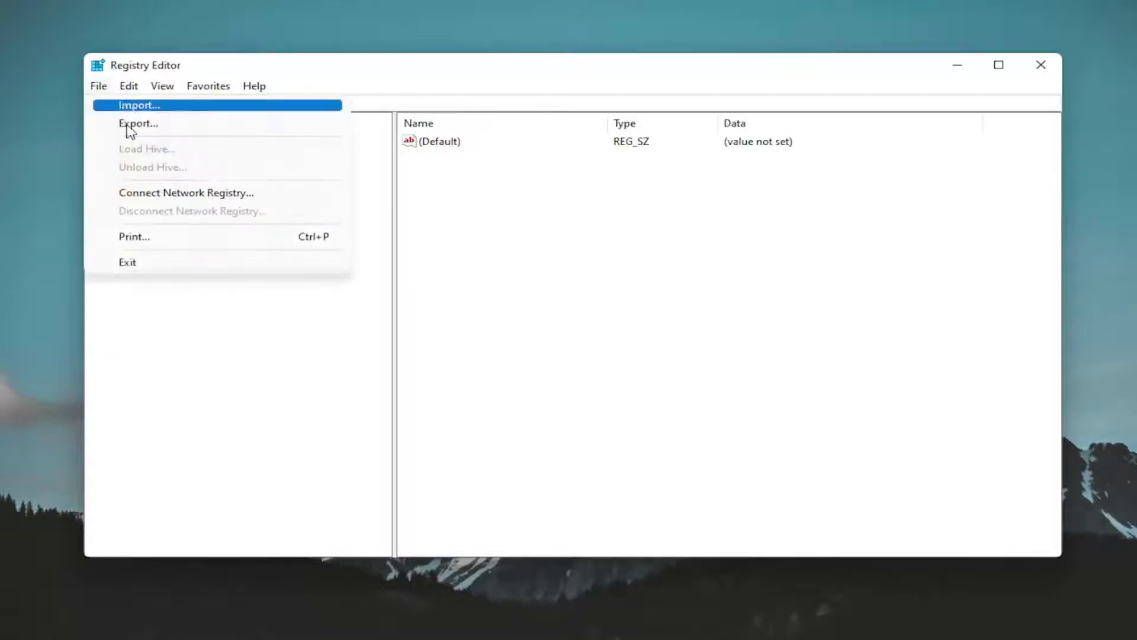
left_click(131, 124)
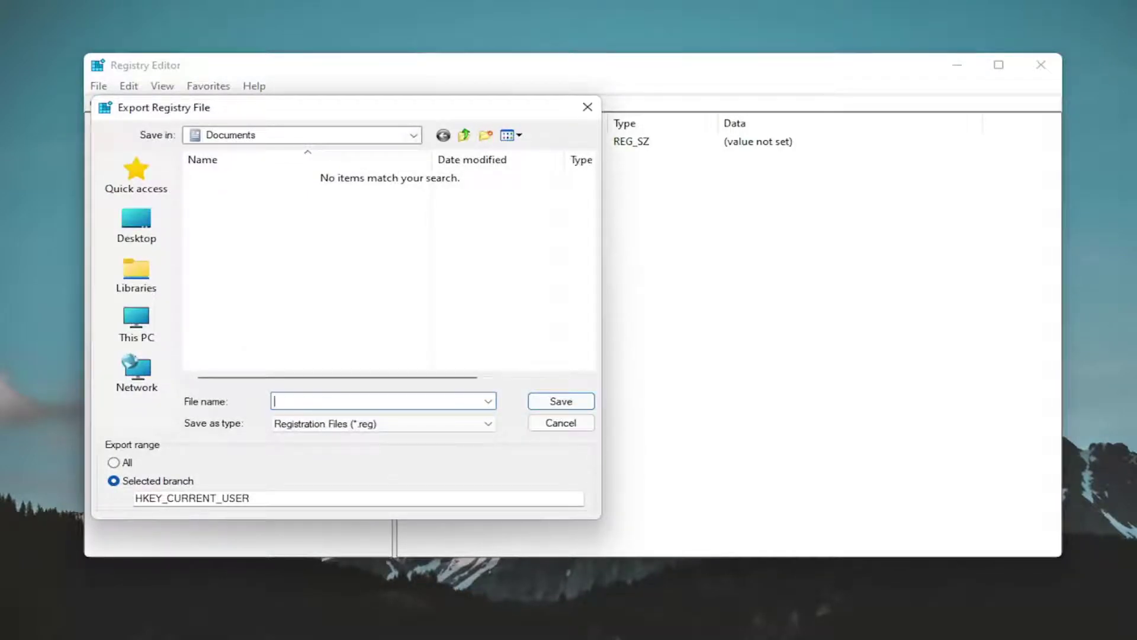
left_click(118, 463)
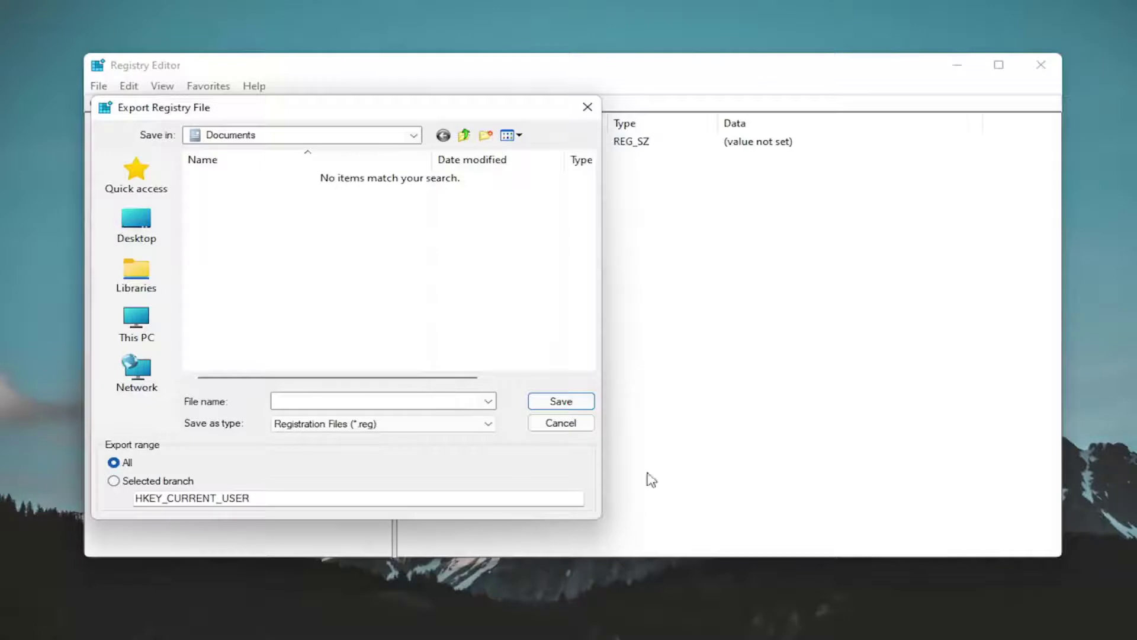
left_click(561, 426)
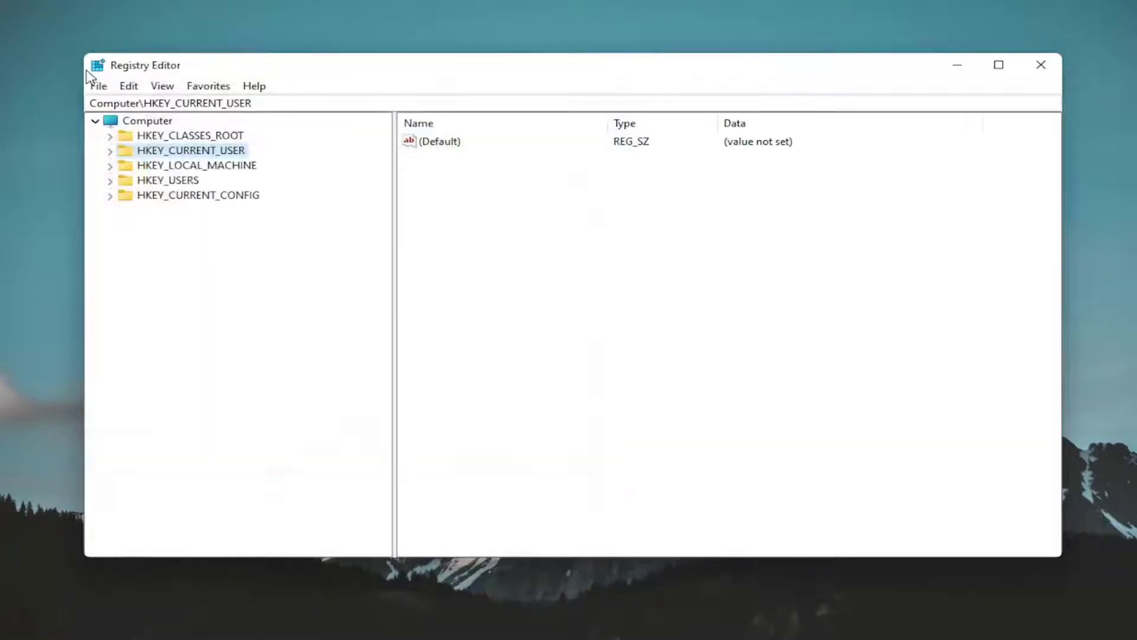
left_click(97, 86)
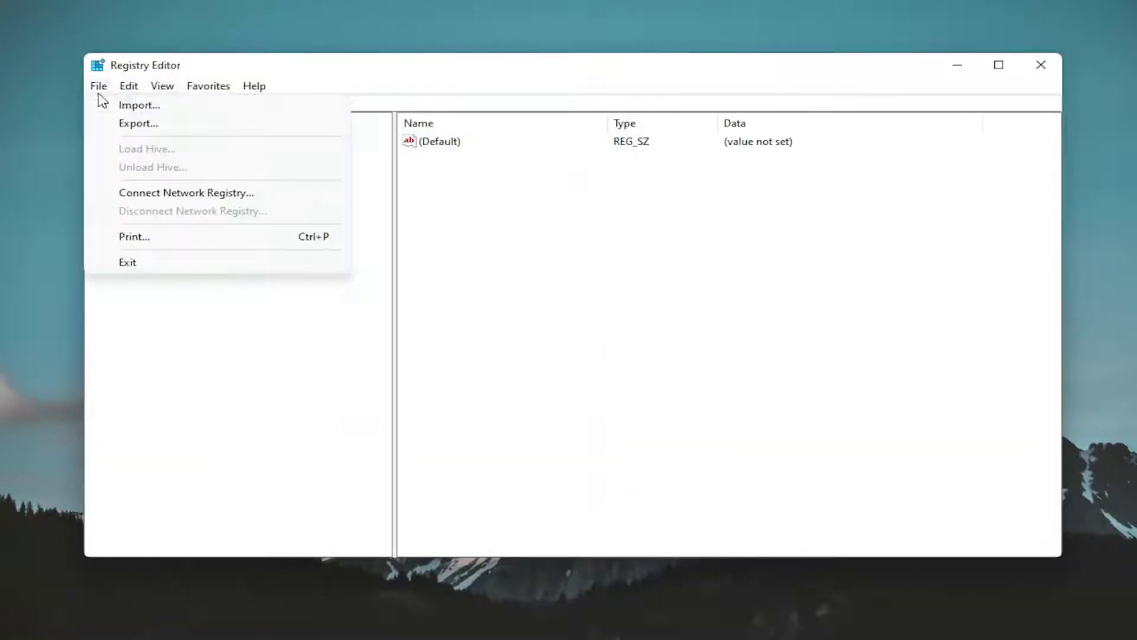
left_click(137, 105)
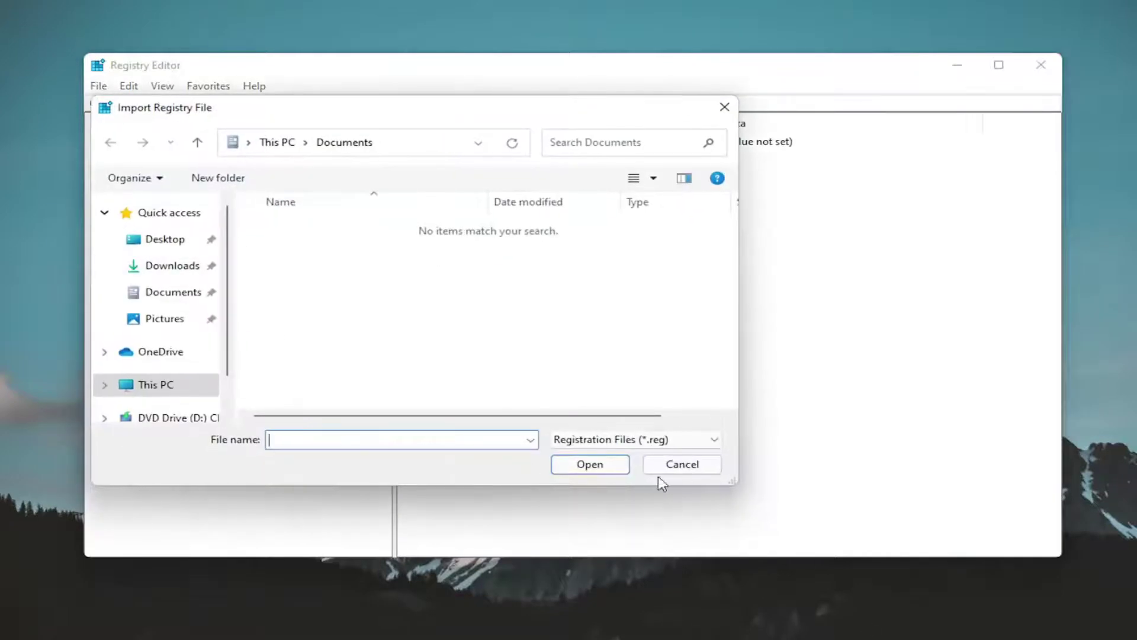
left_click(668, 469)
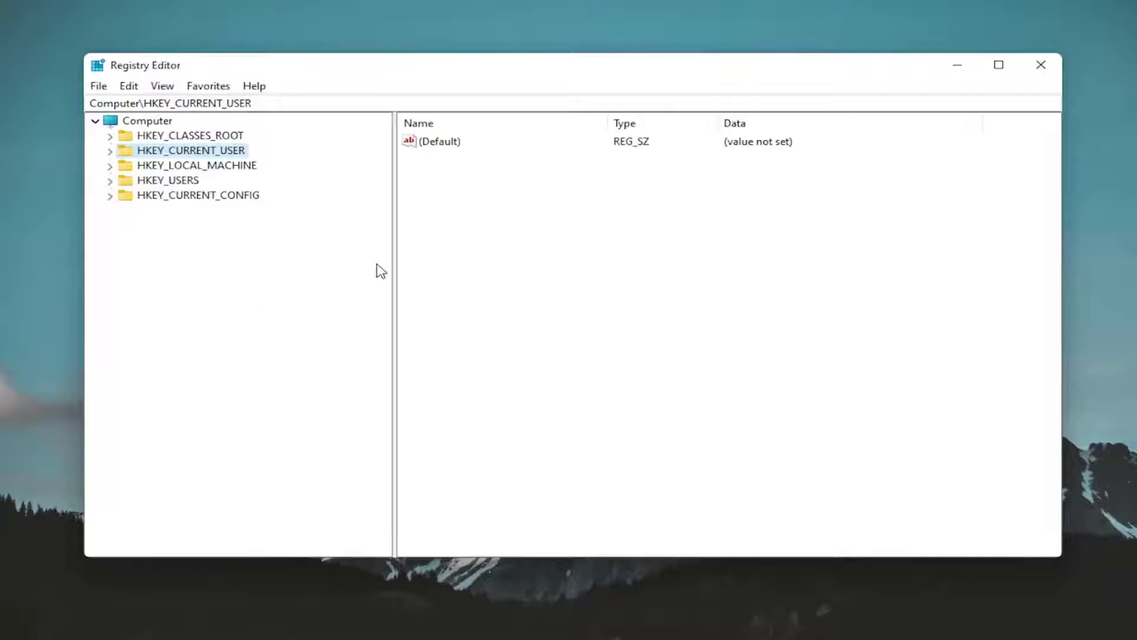
- Navigate to HKEY_LOCAL_MACHINE\SYSTEM\CurrentControlSet\Control\GraphicsDrivers to show its four values
key("Right")
key("Left")
double_click(203, 165)
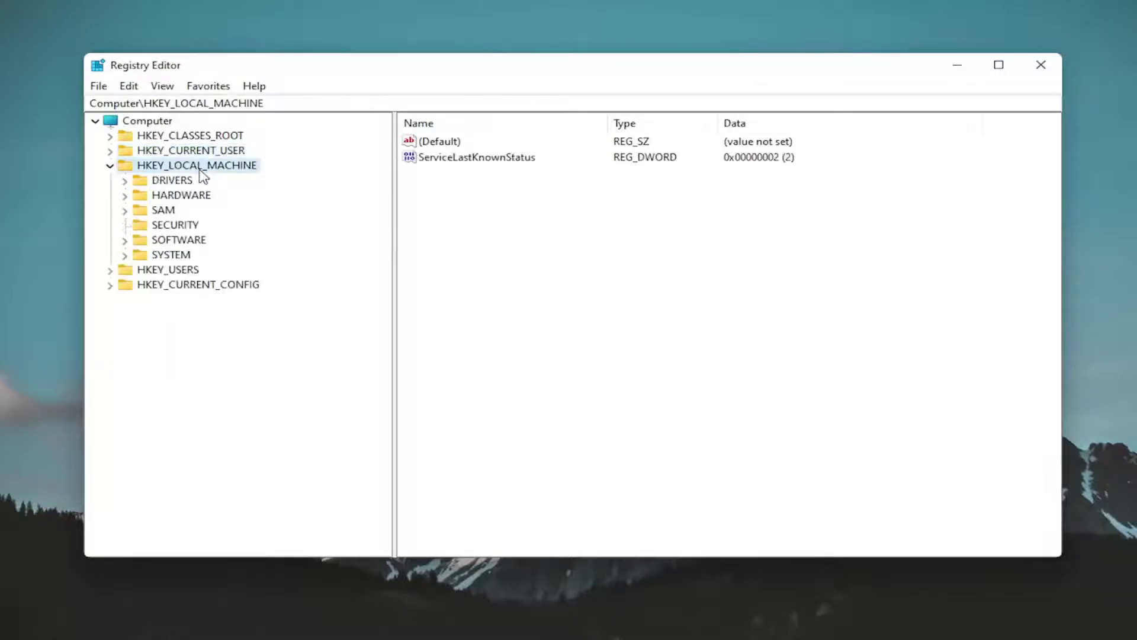
double_click(171, 256)
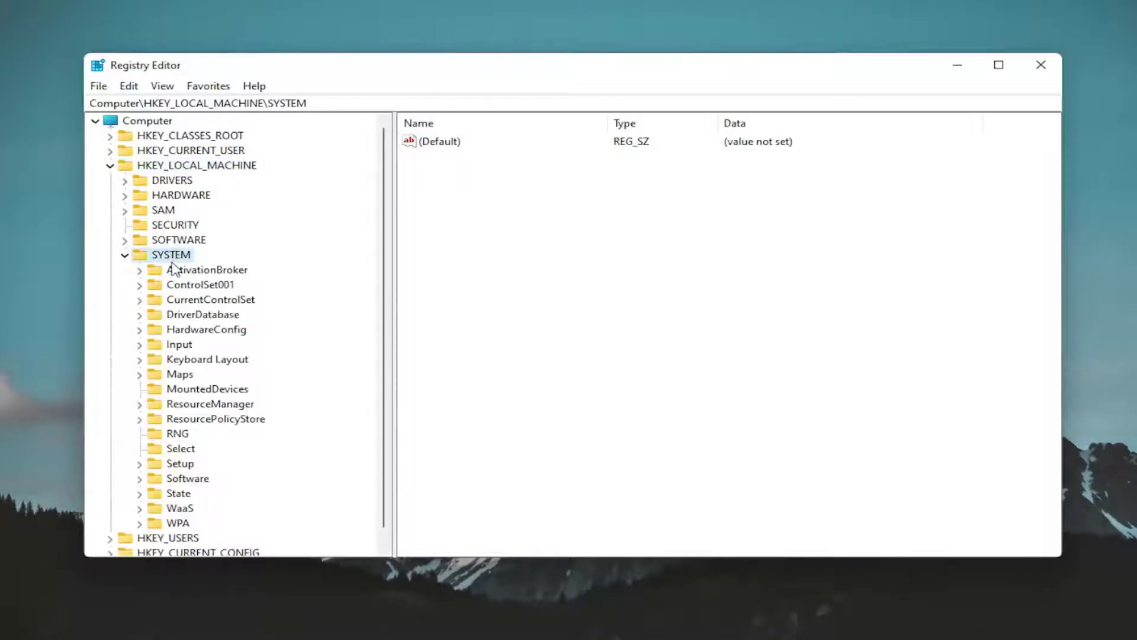
double_click(220, 301)
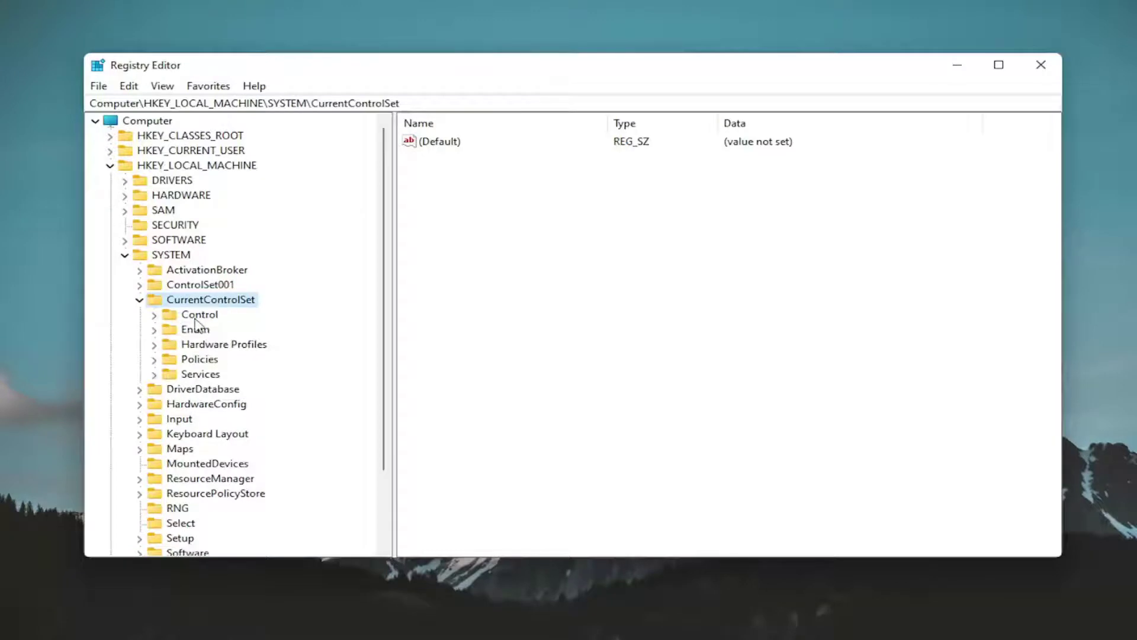
double_click(200, 318)
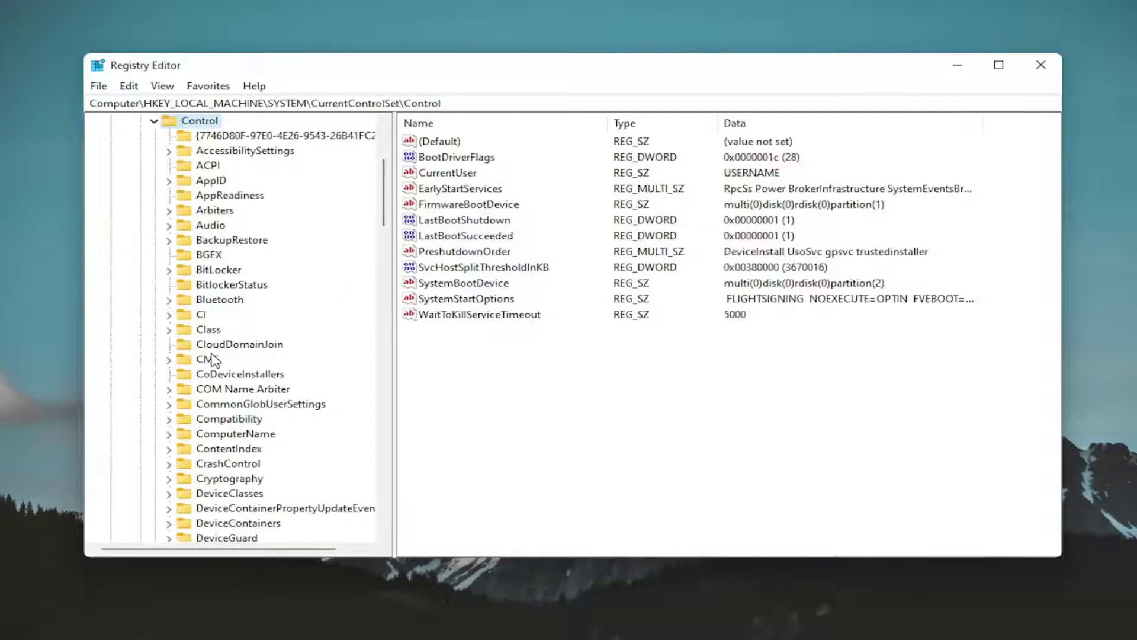
scroll(251, 451, "down", 18)
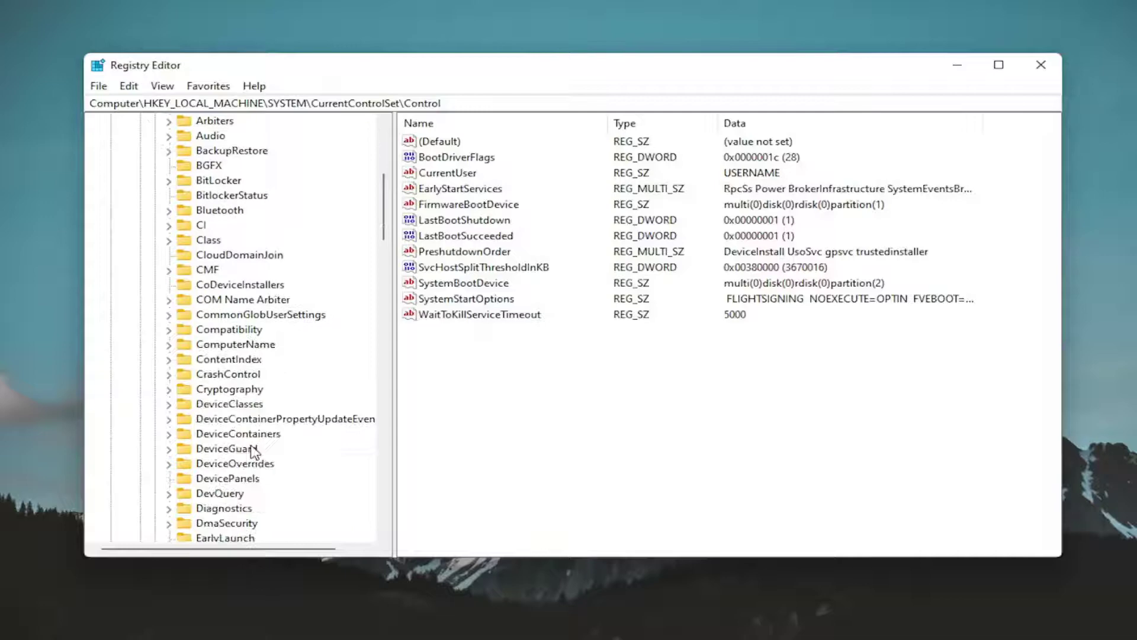
scroll(253, 453, "down", 9)
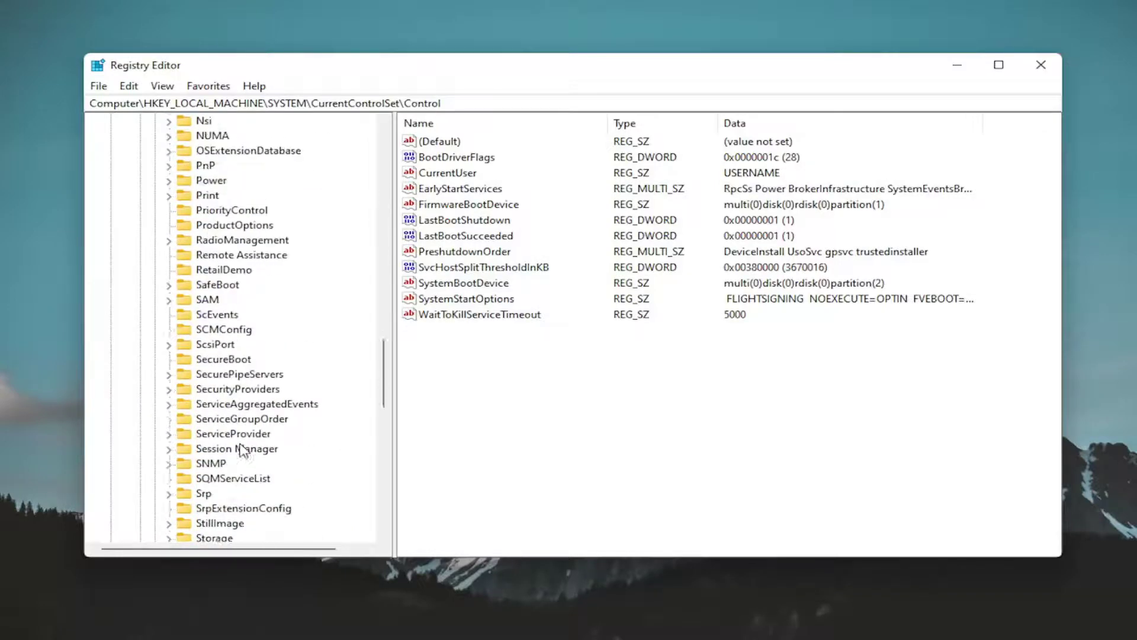
scroll(243, 450, "up", 20)
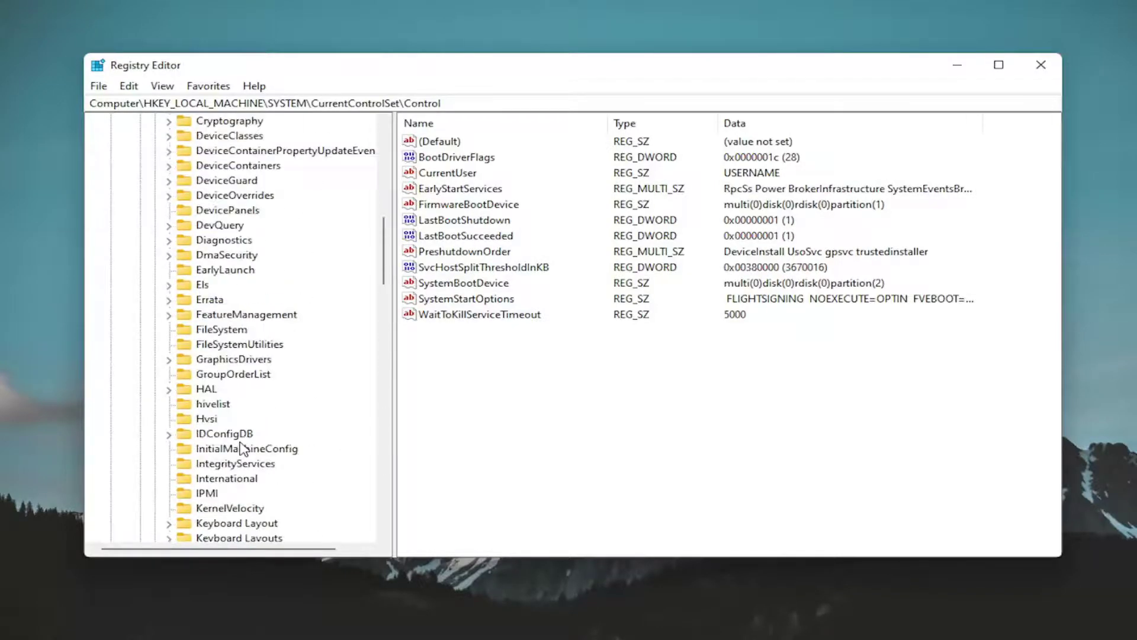
left_click(224, 360)
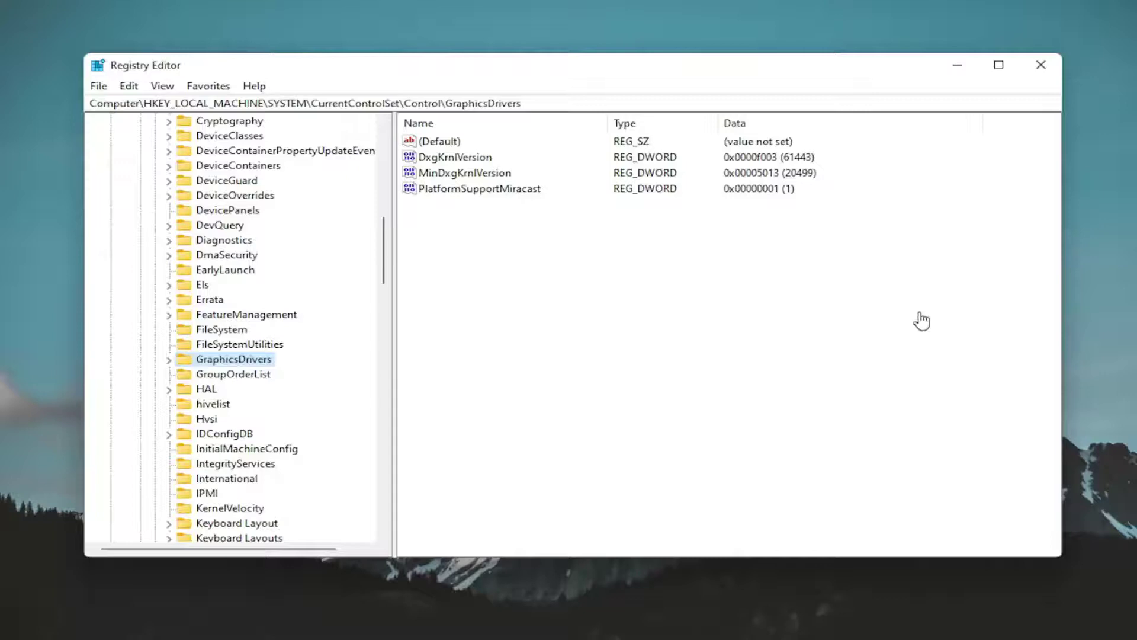
- Create a new DWORD (32-bit) value named TdrLevel in GraphicsDrivers
right_click(457, 227)
mouse_move(490, 241)
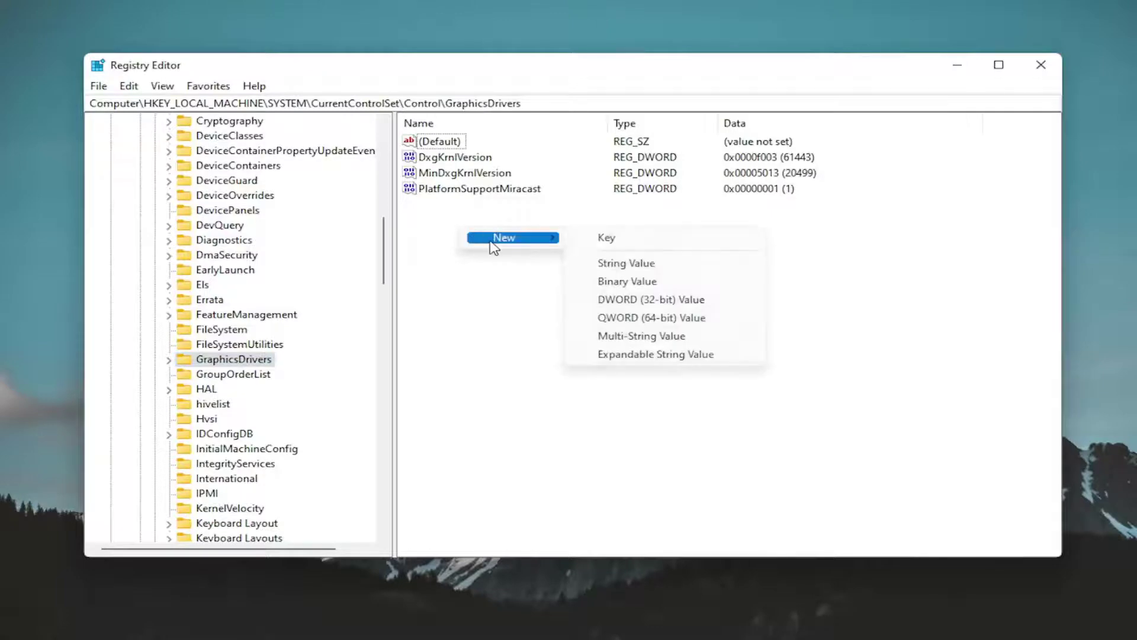
left_click(638, 301)
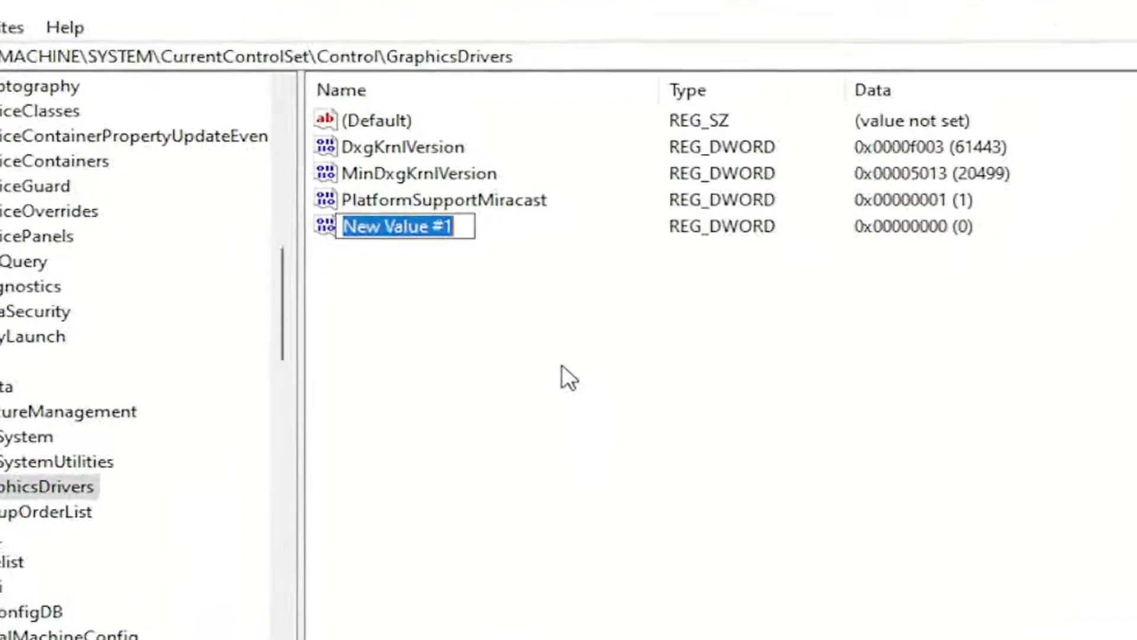
type("Tdr")
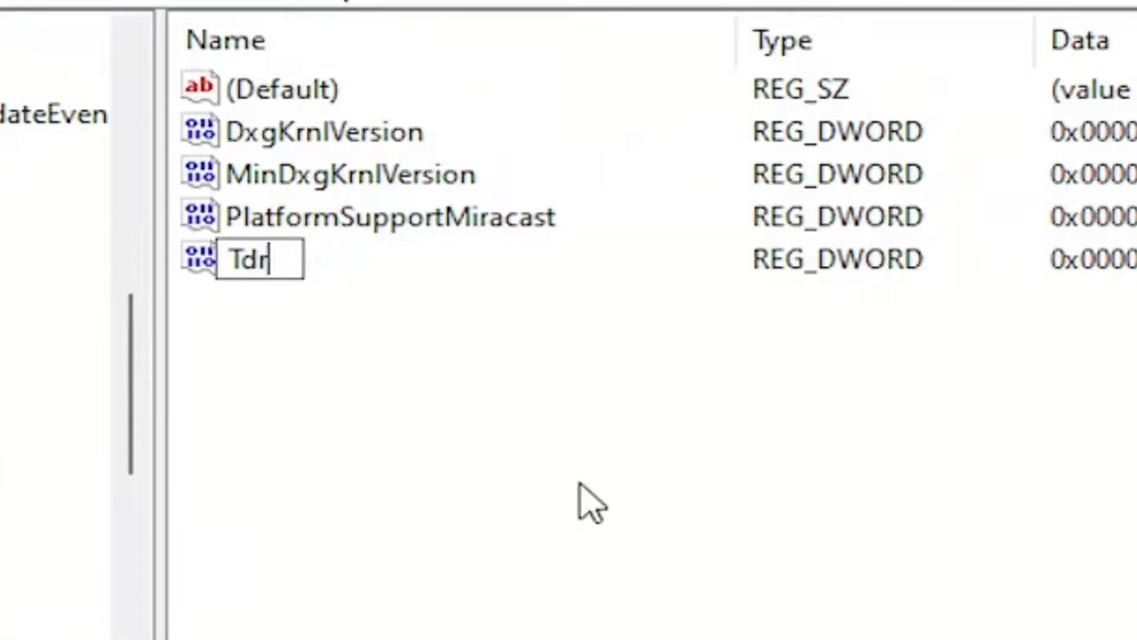
type("Level")
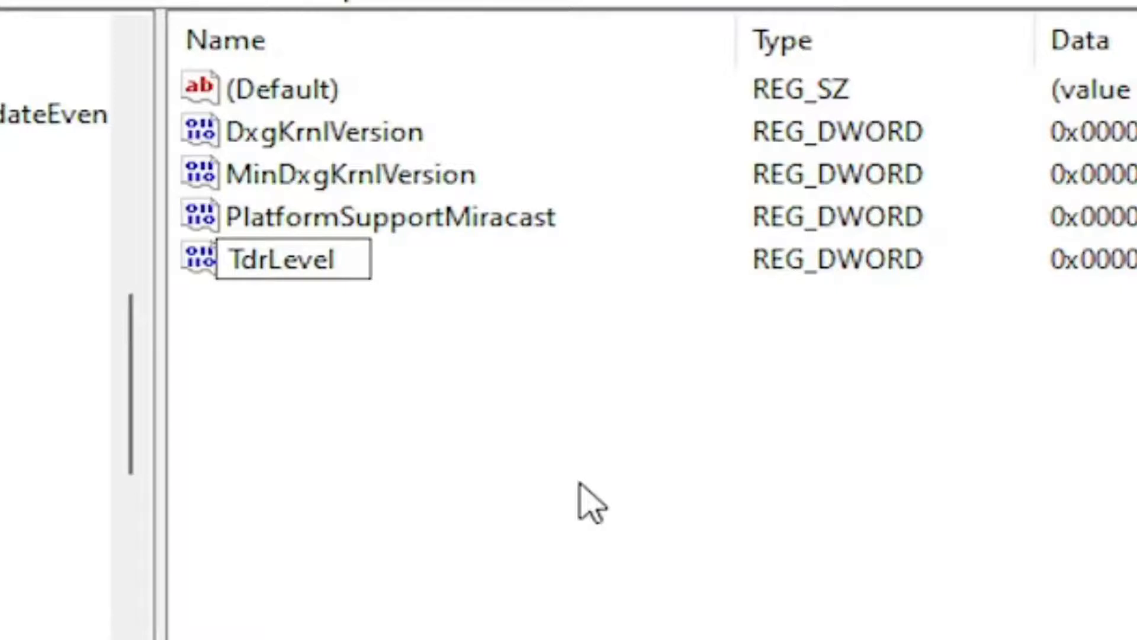
key("Return")
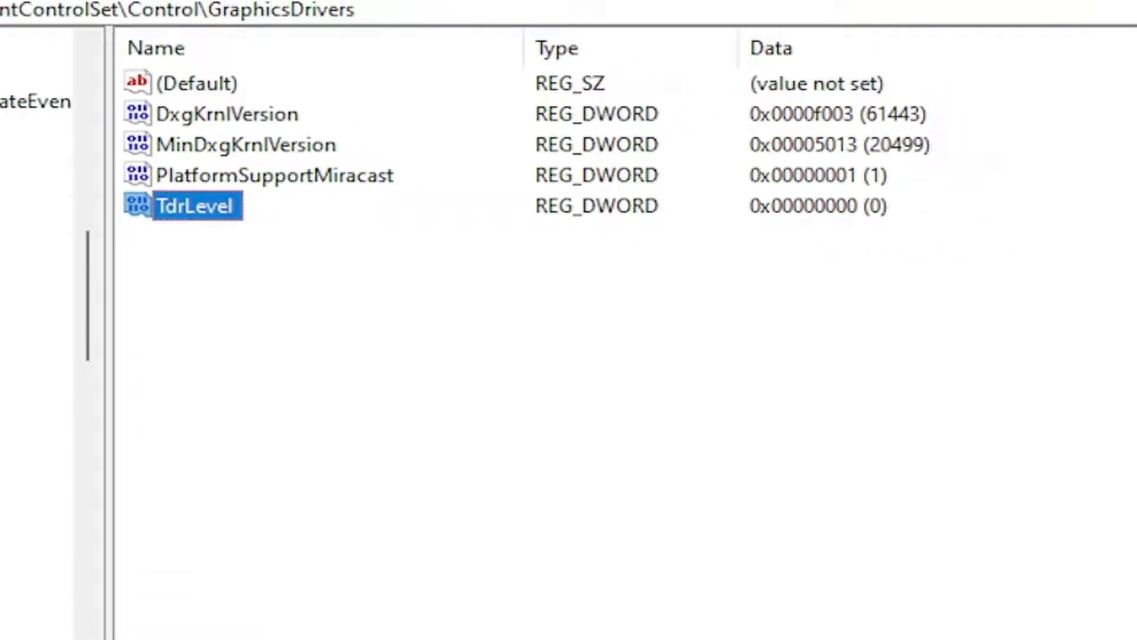
- Confirm TdrLevel's data as 0
left_click(480, 400)
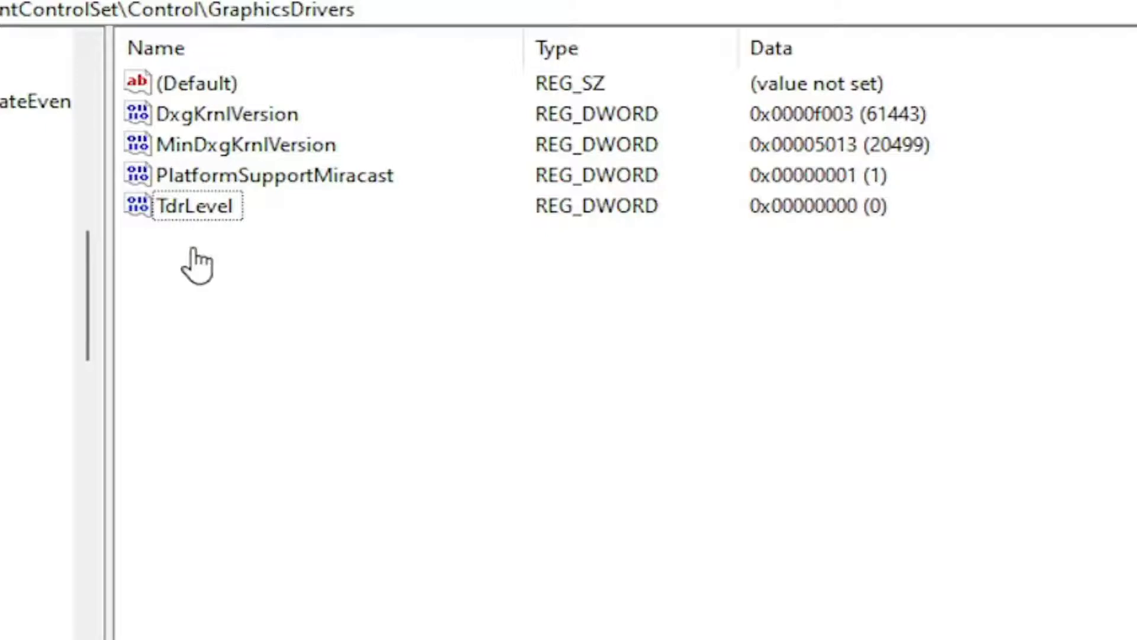
double_click(211, 189)
left_click(107, 334)
double_click(191, 210)
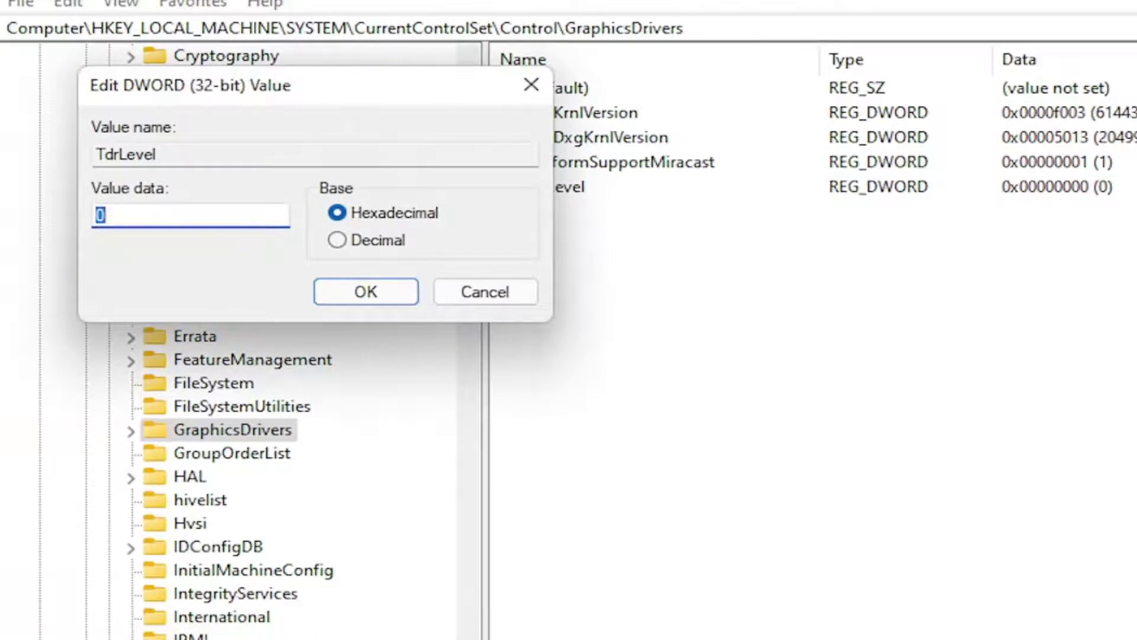
left_click(376, 297)
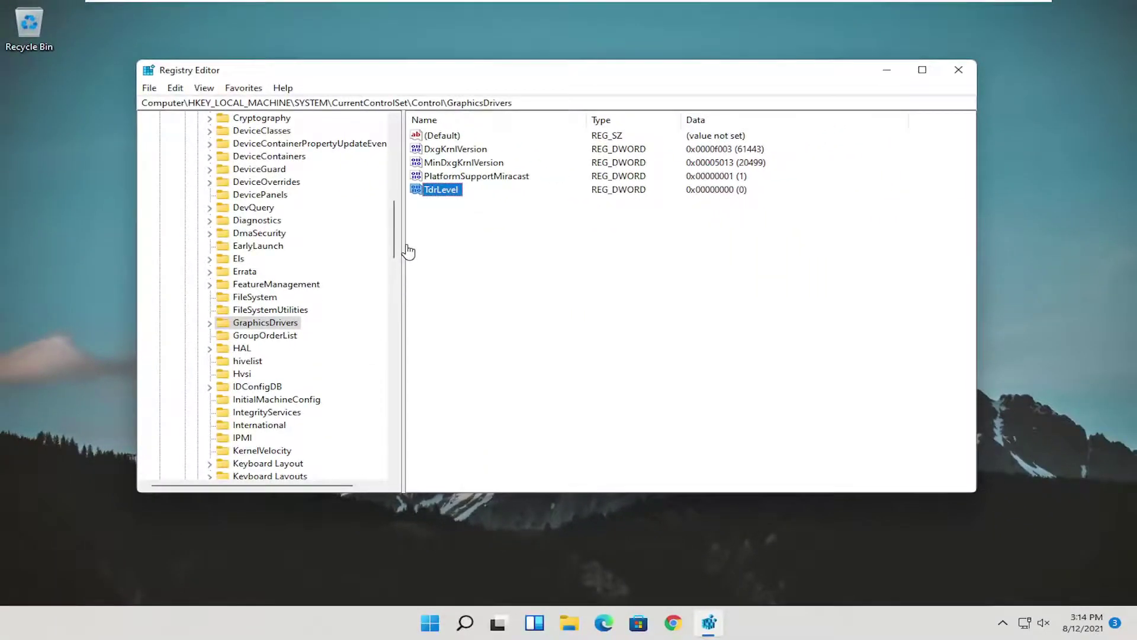
- Collapse the Control, CurrentControlSet, SYSTEM and HKEY_LOCAL_MACHINE keys and close Registry Editor
left_click_drag(394, 234, 388, 156)
left_click(197, 284)
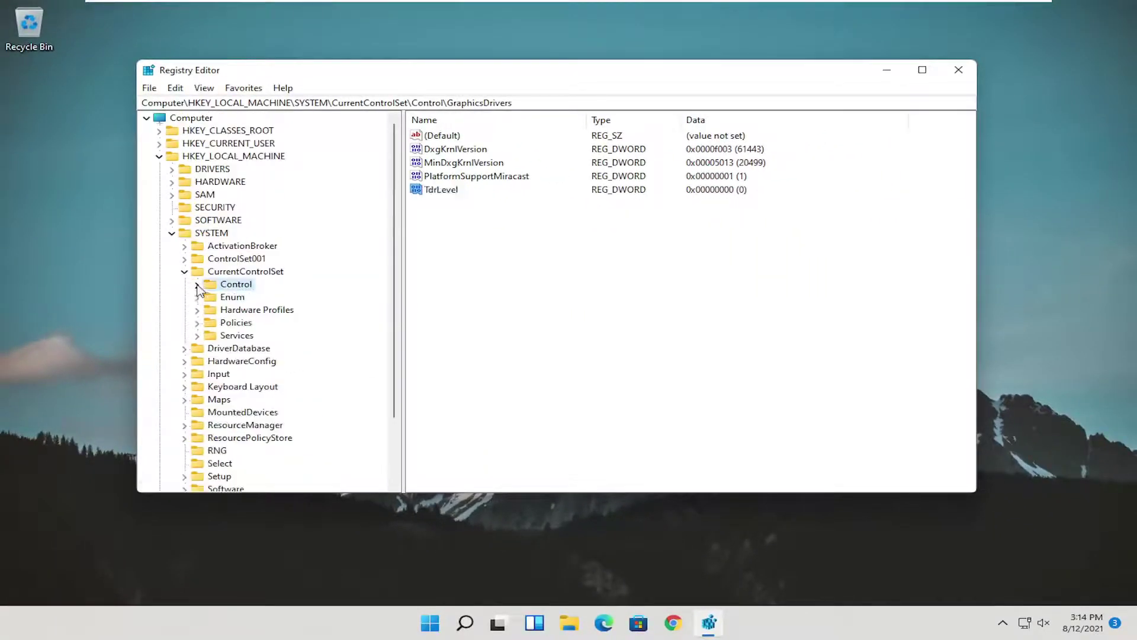
left_click(184, 272)
left_click(172, 233)
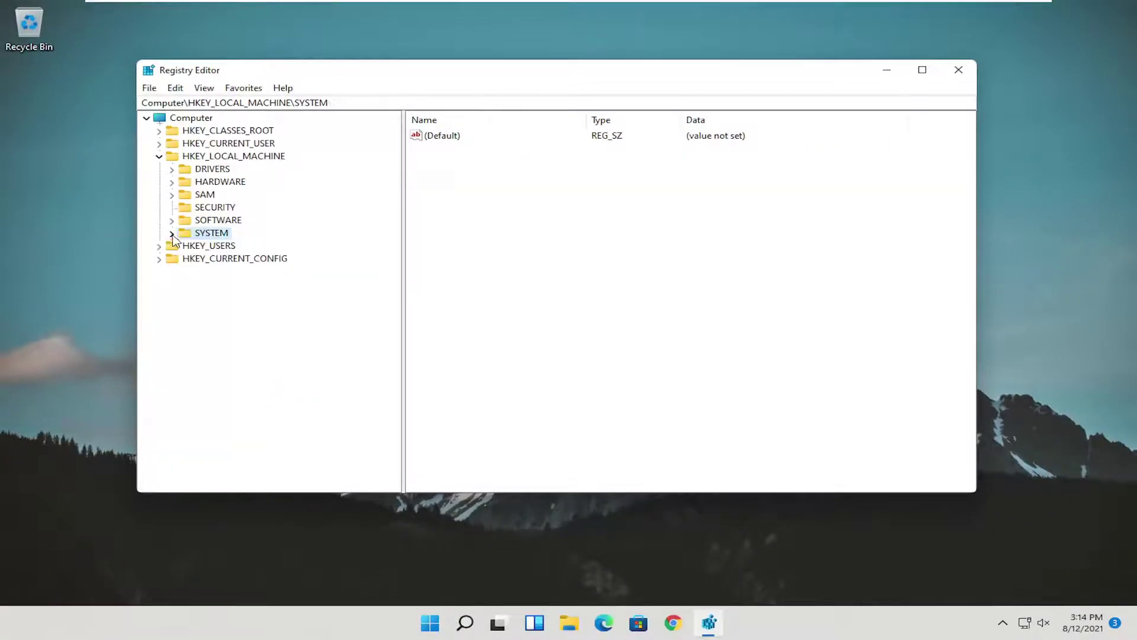
left_click(159, 156)
left_click(959, 69)
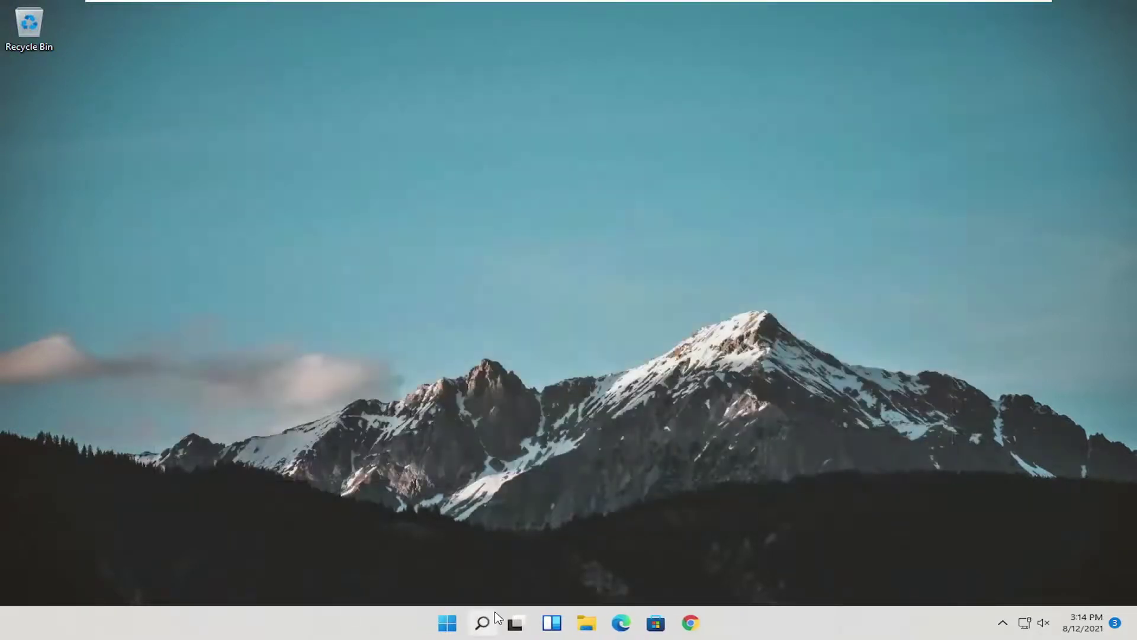
- Open Device Manager via search and select VMware SVGA 3D under Display adapters
left_click(497, 617)
type("device manager")
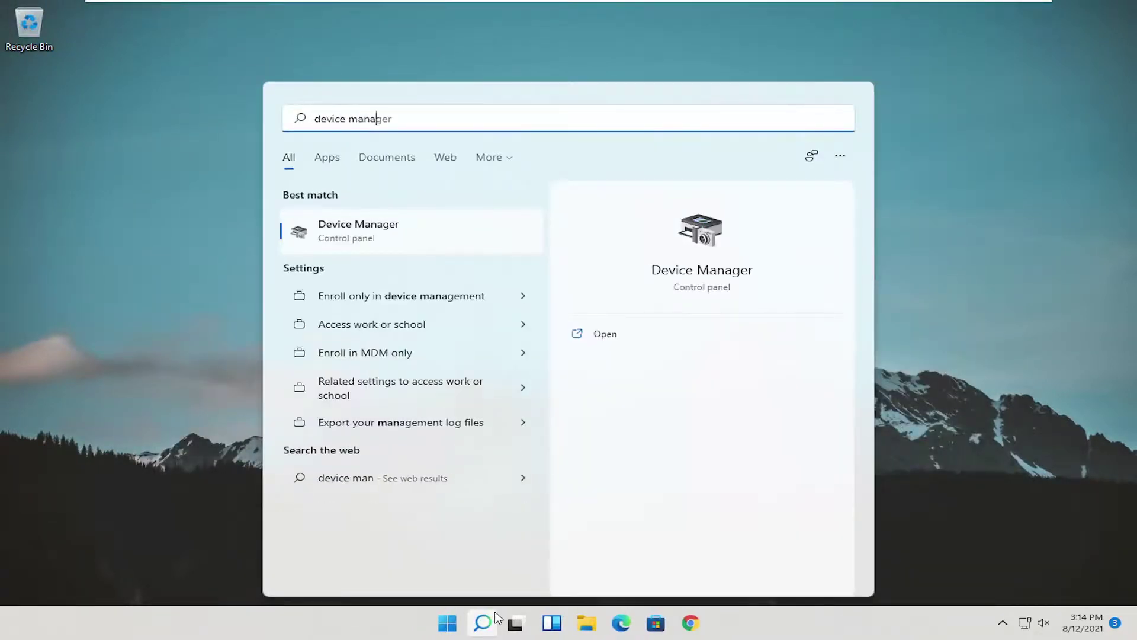
left_click(376, 246)
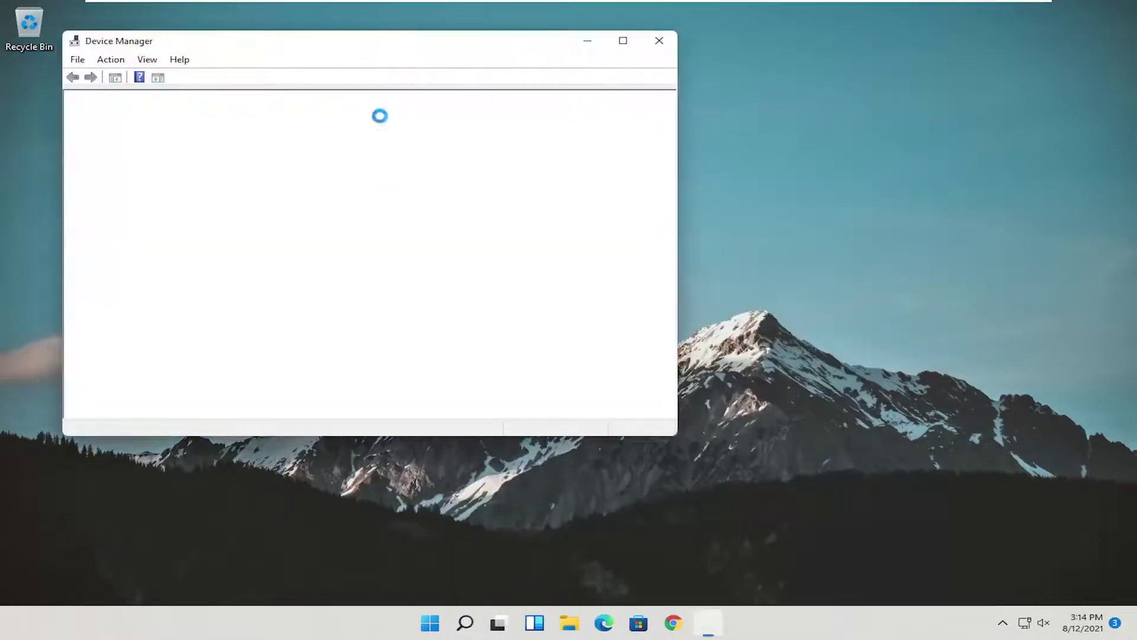
left_click_drag(366, 55, 483, 83)
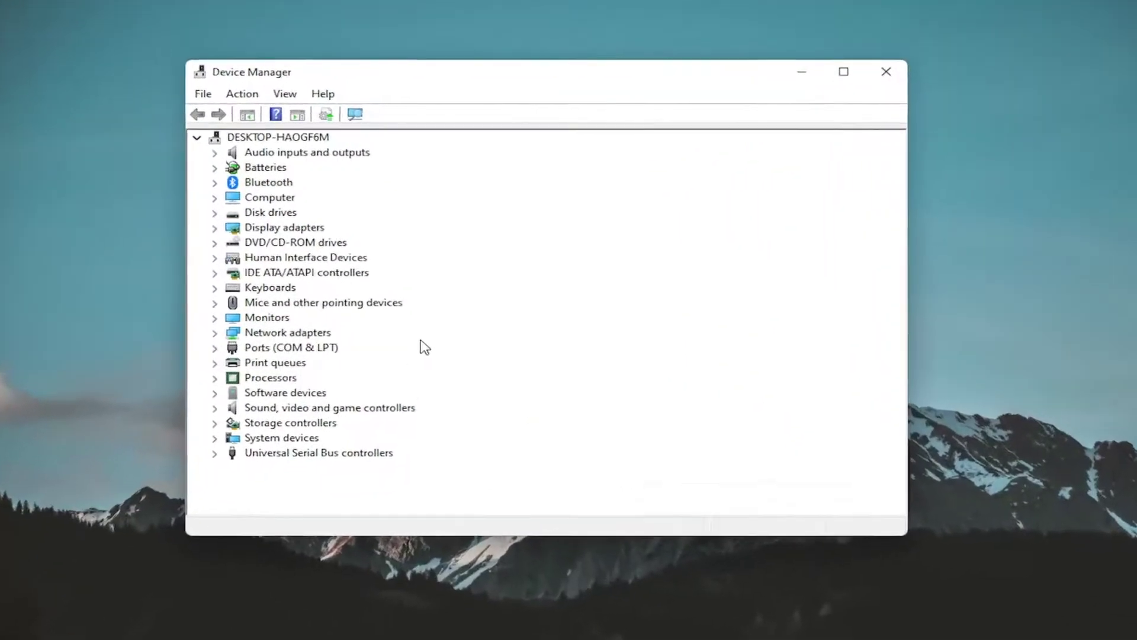
double_click(284, 232)
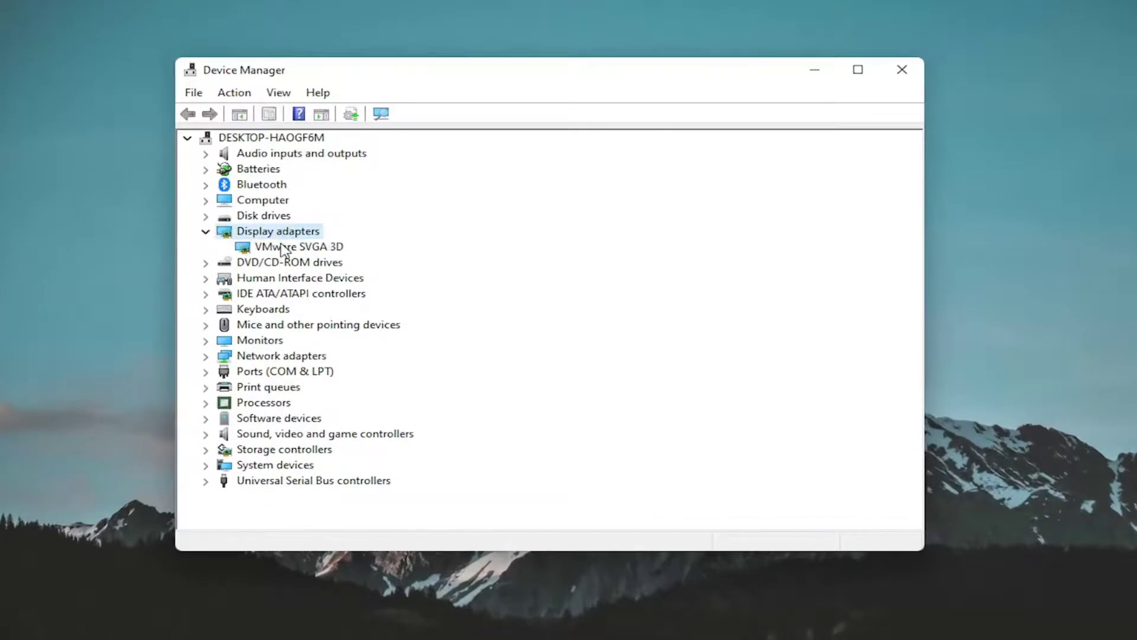
left_click(267, 248)
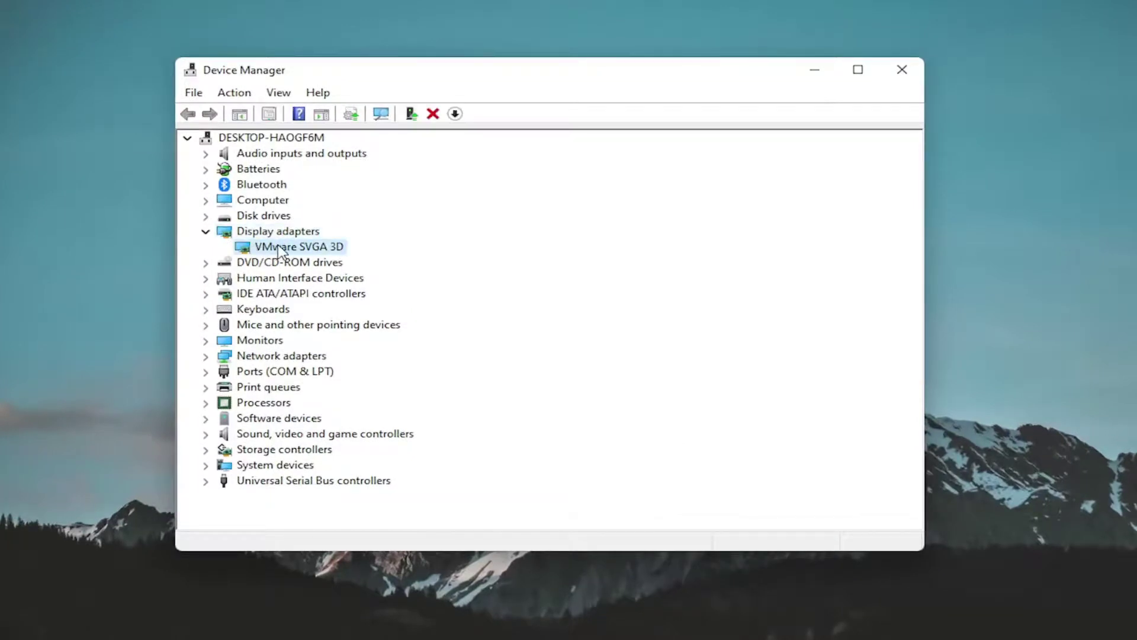
right_click(282, 248)
- Reinstall the VMware SVGA 3D driver by picking it from the list of available drivers
left_click(325, 256)
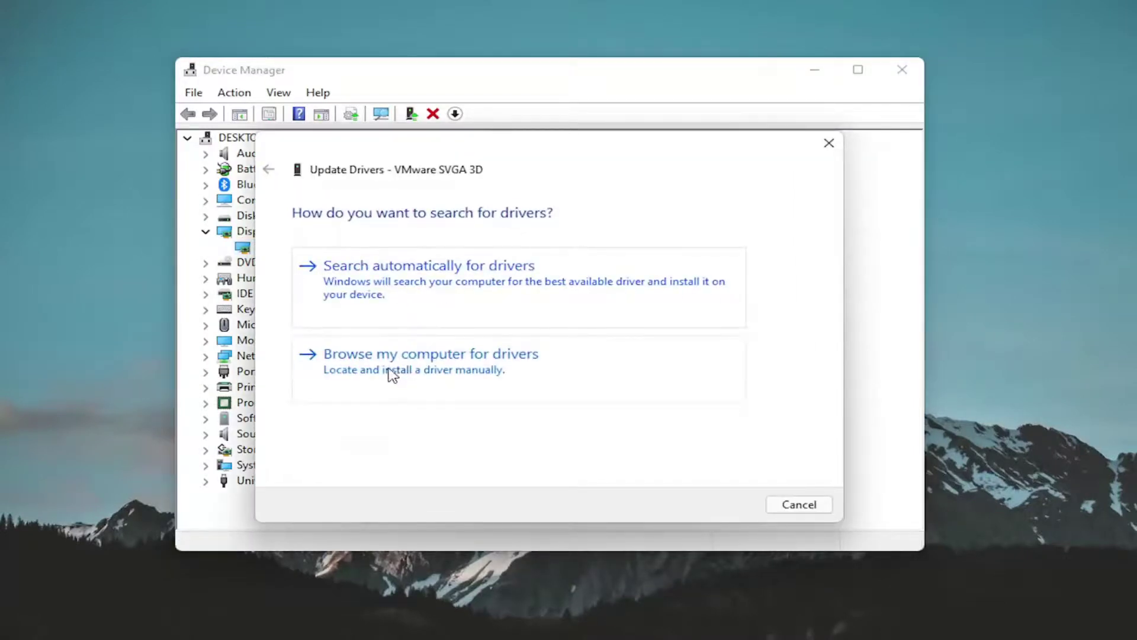
left_click(439, 363)
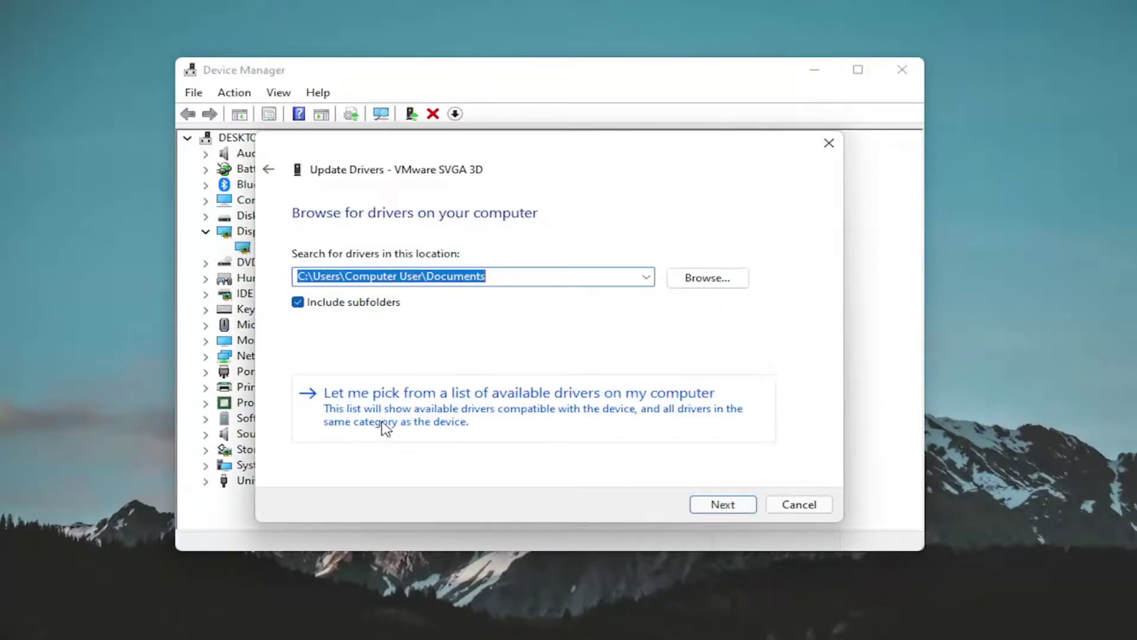
left_click(652, 407)
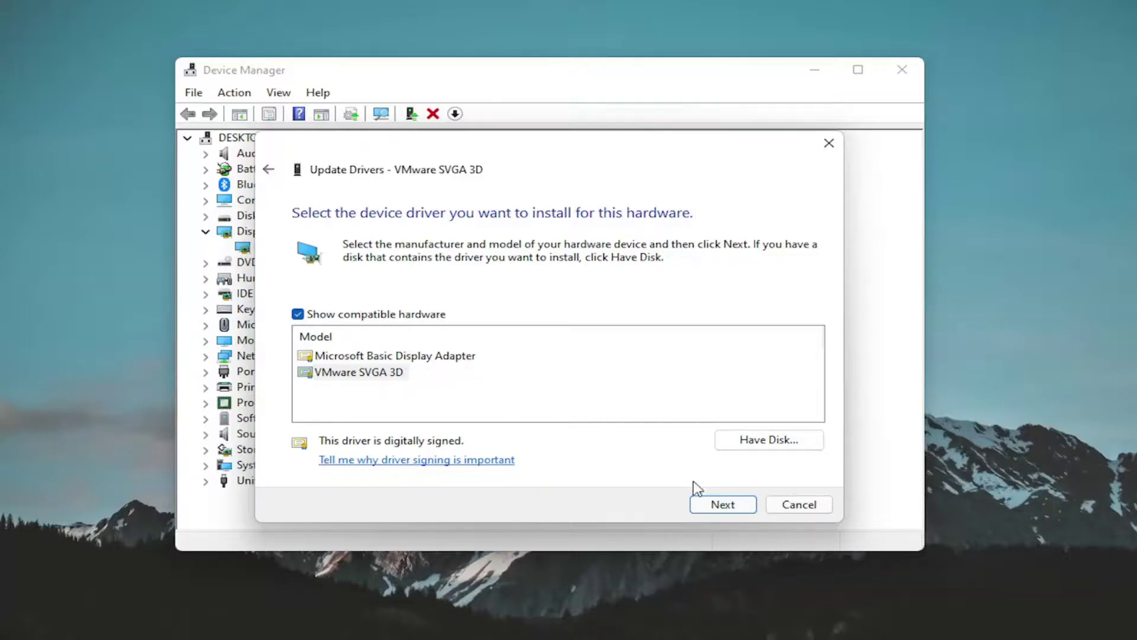
left_click(706, 502)
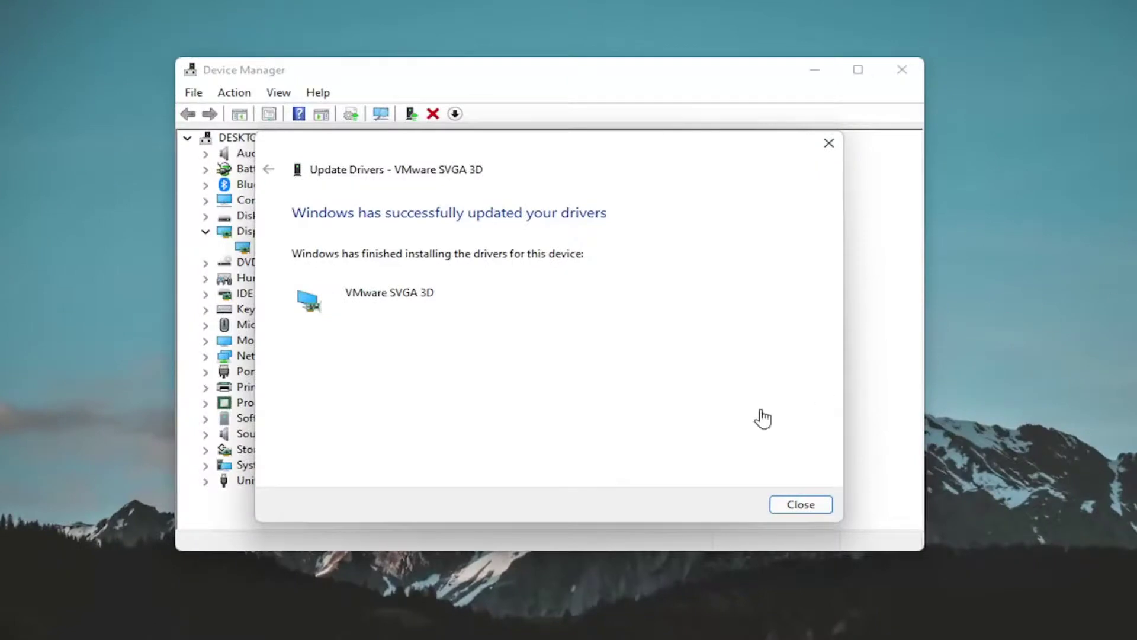
left_click(799, 497)
- Close Device Manager and bring up the Start button's Shut down or sign out options
left_click(890, 71)
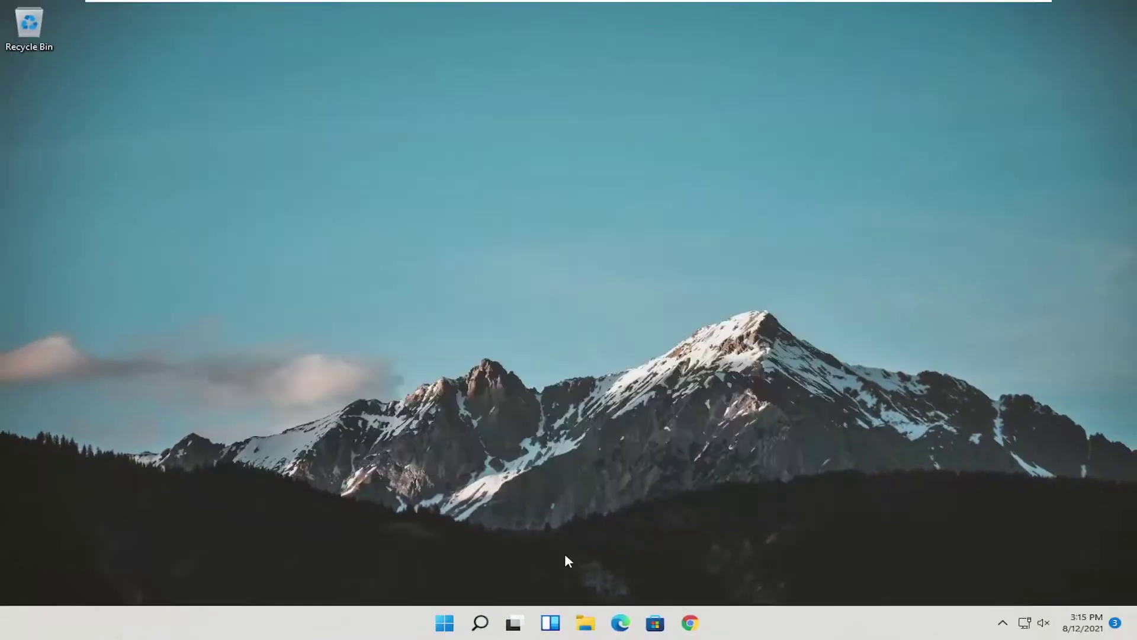
right_click(441, 622)
mouse_move(439, 568)
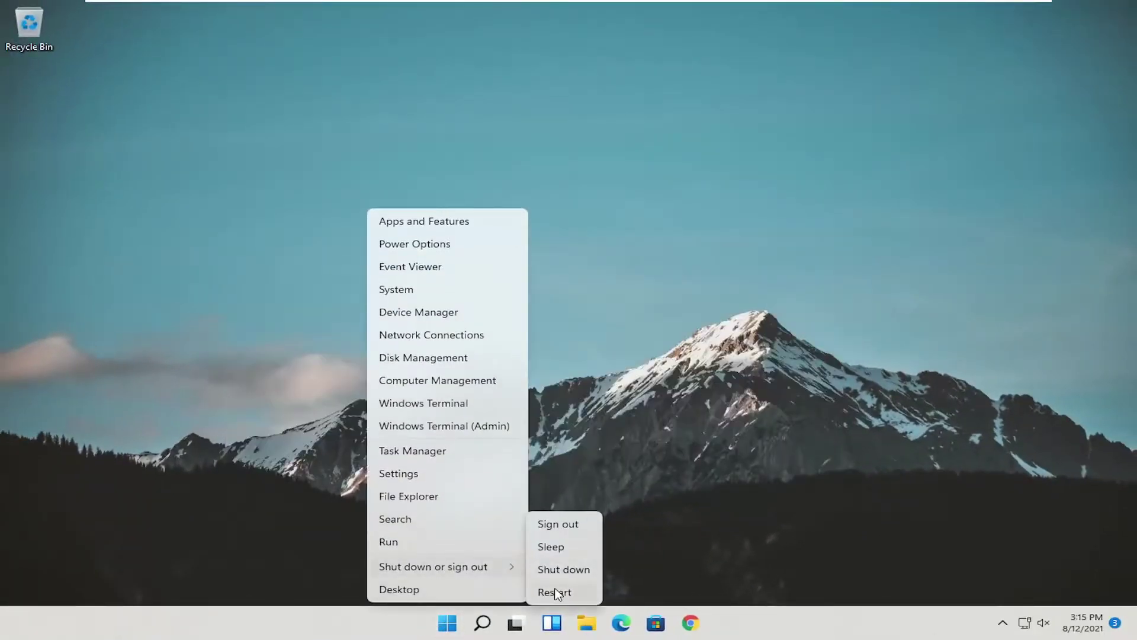